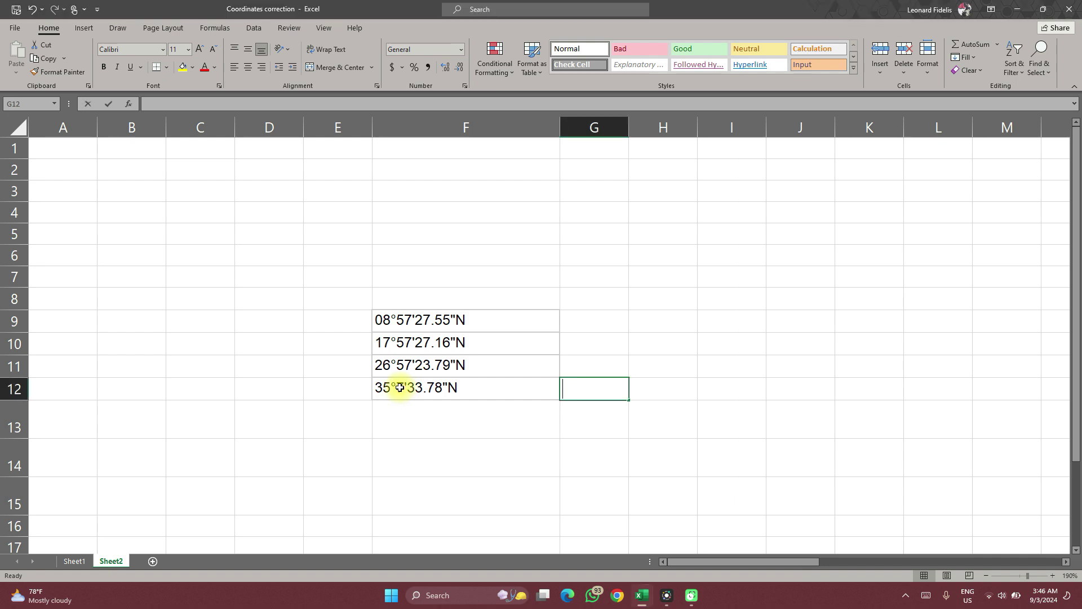
Correct F12 to read 35°07'33.78"N, then select the coordinates in F9:F12
{"action": "left_click", "coordinate": [400, 387]}
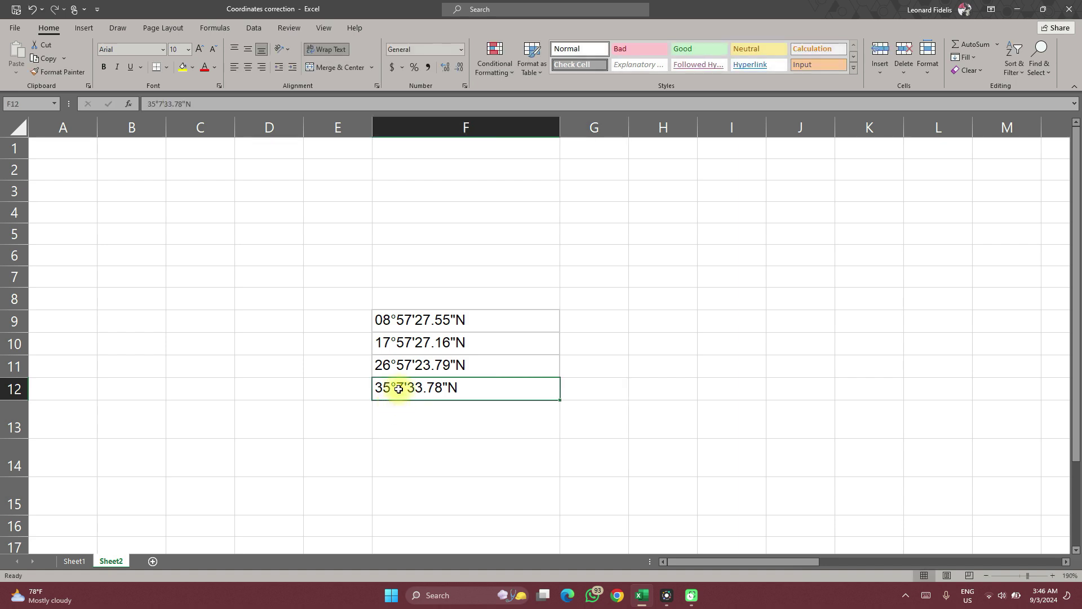
{"action": "double_click", "coordinate": [399, 388]}
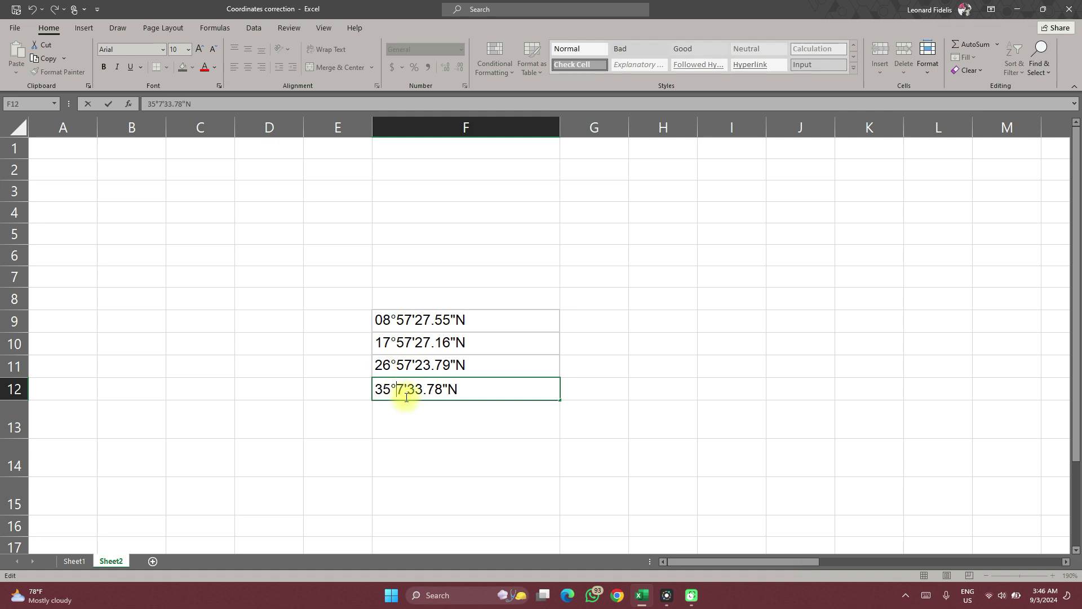
{"action": "type", "text": "0"}
{"action": "key", "text": "Return"}
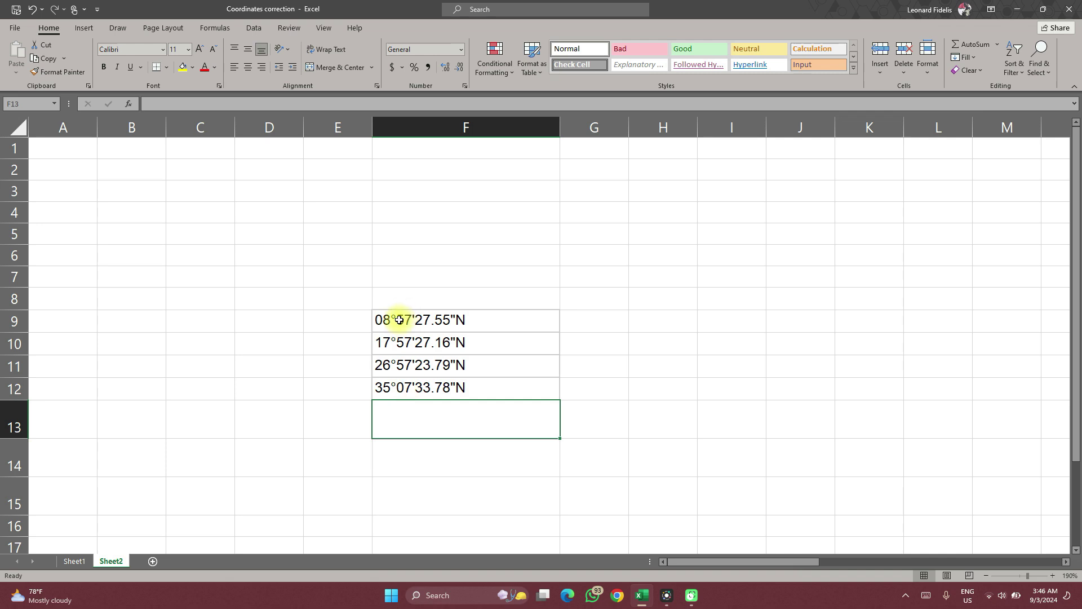
{"action": "left_click_drag", "start_coordinate": [399, 320], "coordinate": [403, 387]}
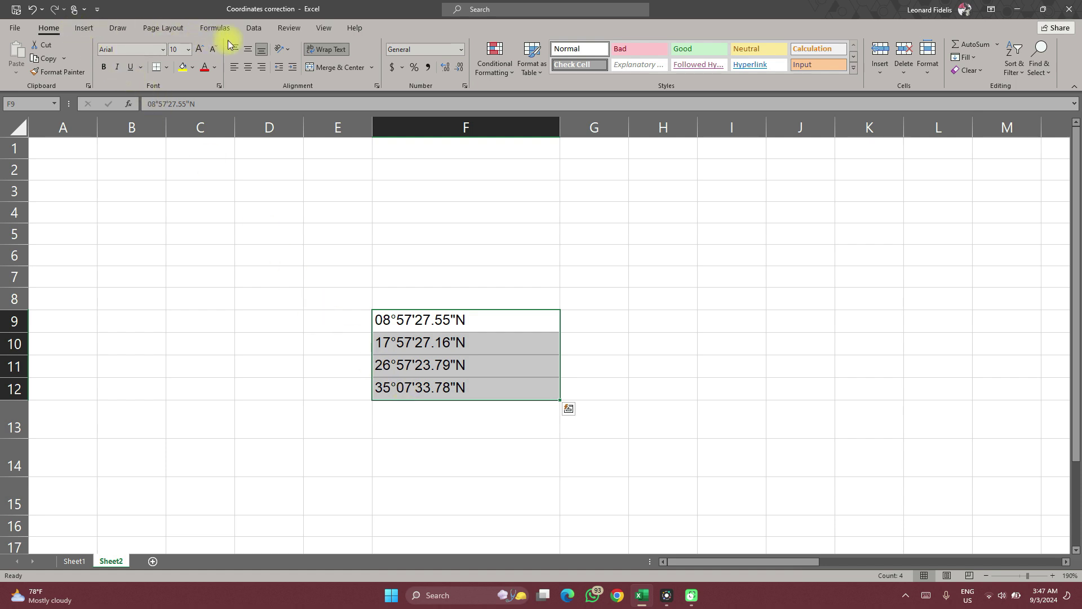
Start Text to Columns on F9:F12 using Fixed width and advance to the break-line step
{"action": "left_click", "coordinate": [256, 32]}
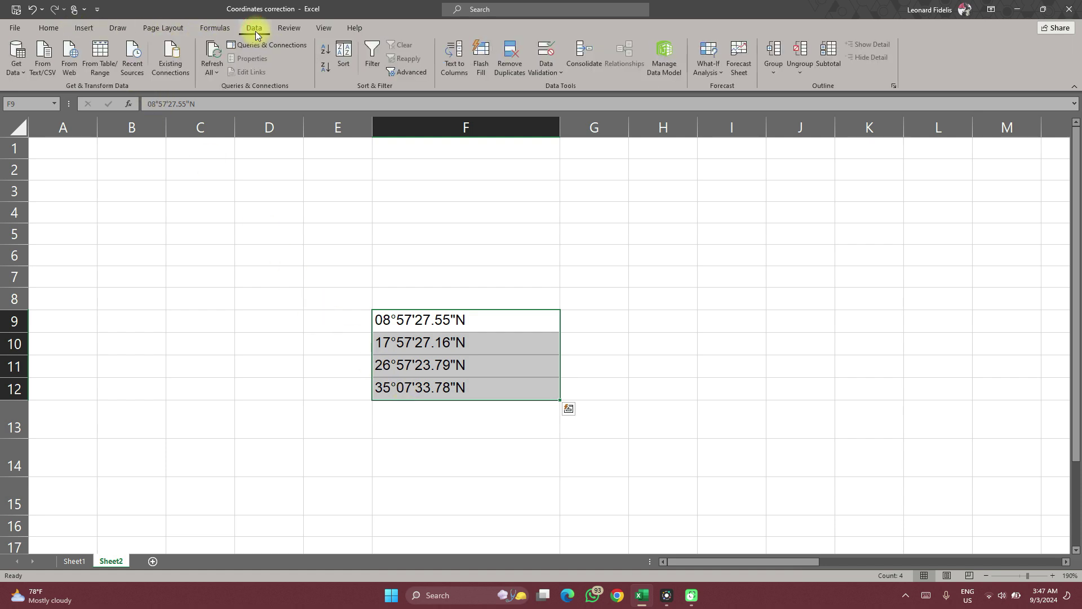
{"action": "left_click", "coordinate": [451, 54]}
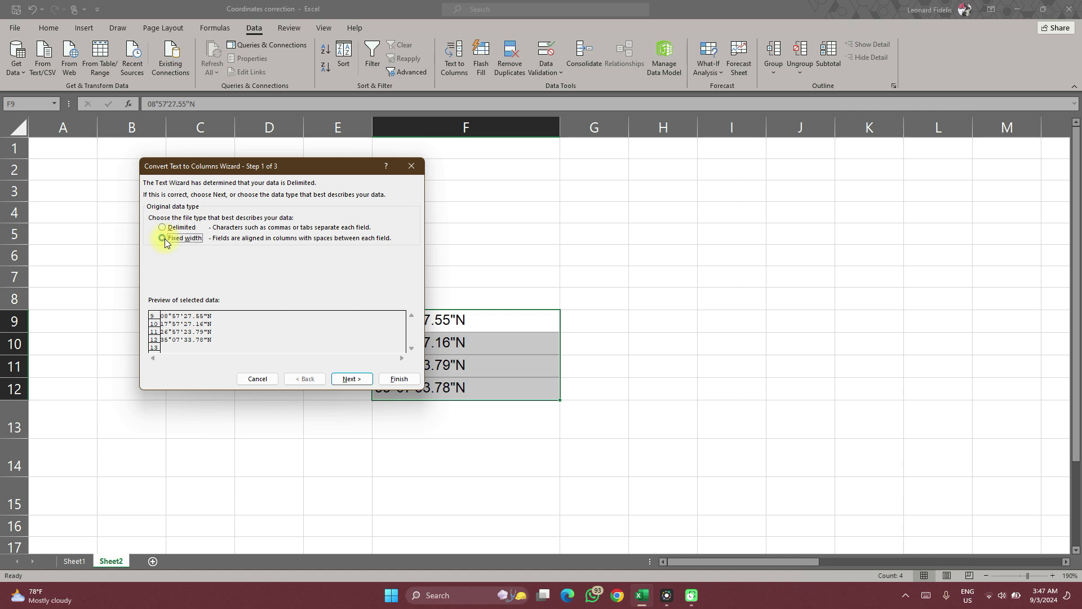
{"action": "left_click", "coordinate": [165, 238]}
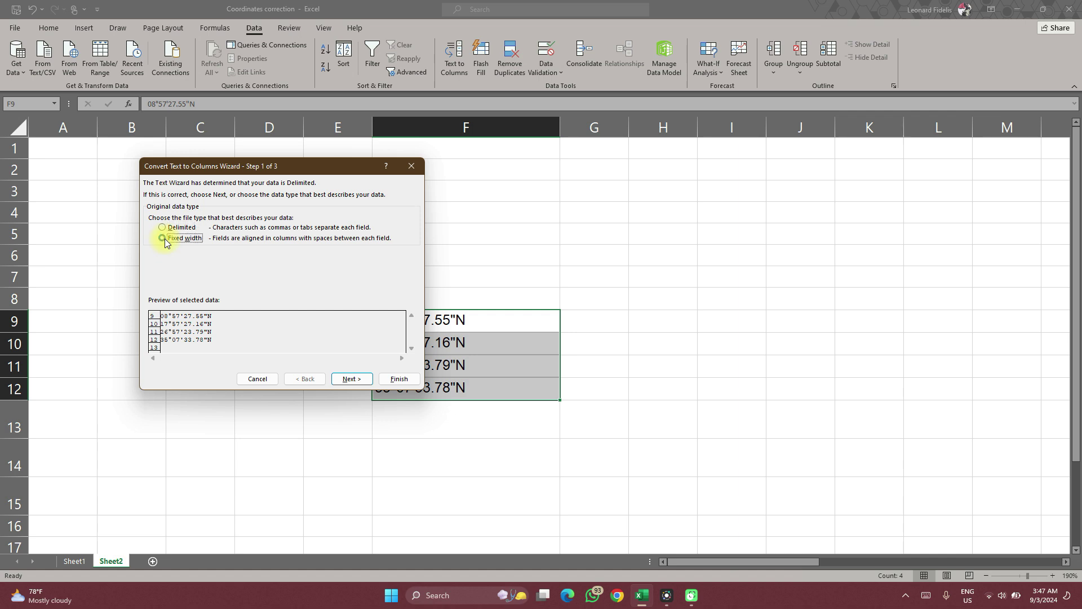
{"action": "left_click", "coordinate": [348, 383]}
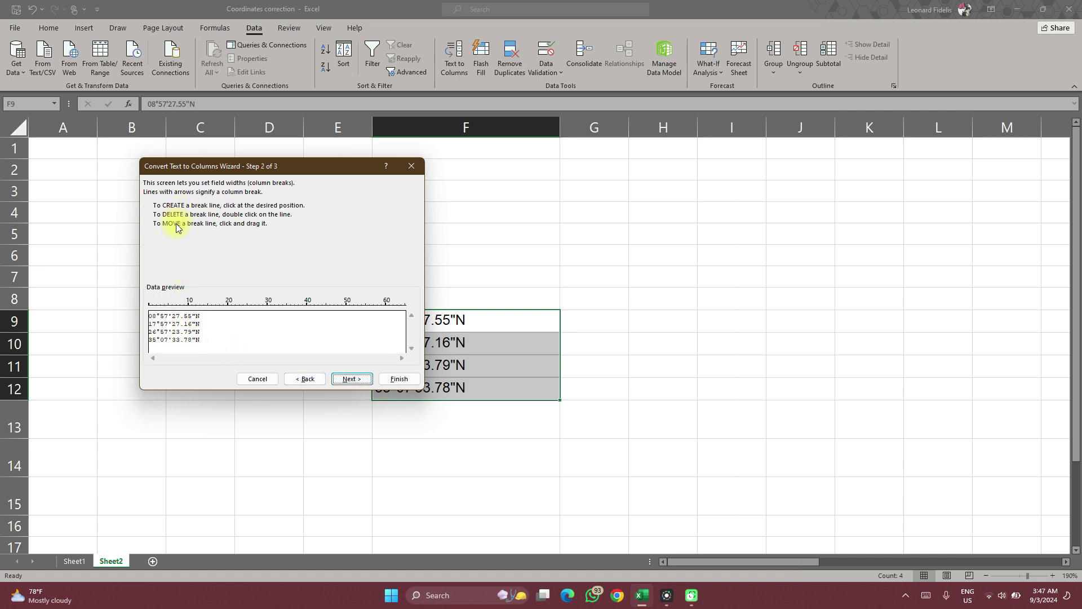
Place breaks after degrees, degree symbol, minutes, minute mark and seconds, then finish the split
{"action": "left_click", "coordinate": [157, 346]}
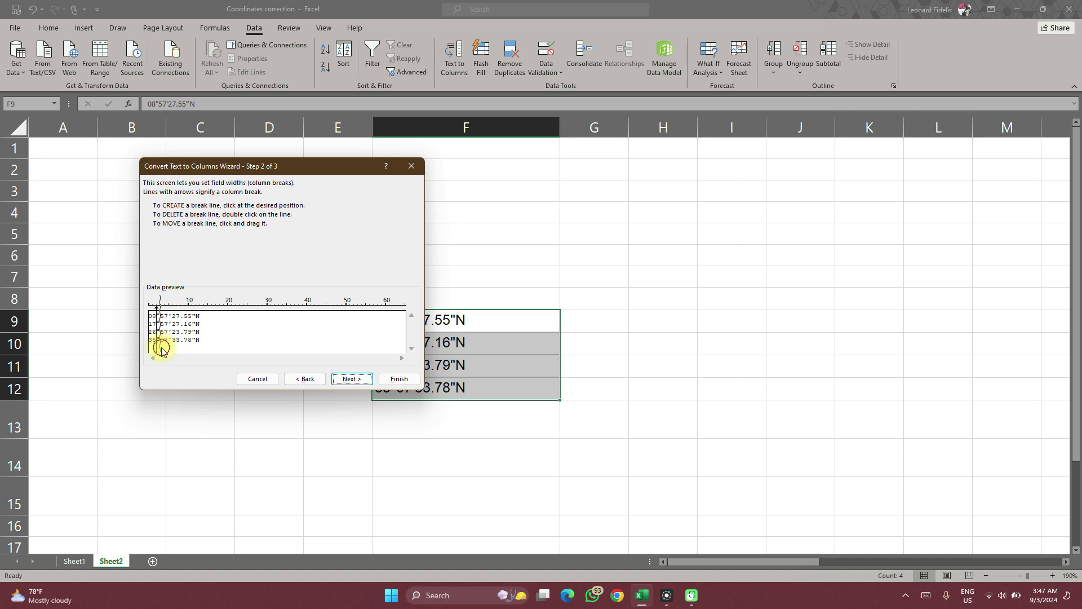
{"action": "left_click", "coordinate": [161, 345]}
{"action": "left_click", "coordinate": [168, 348]}
{"action": "left_click", "coordinate": [171, 347]}
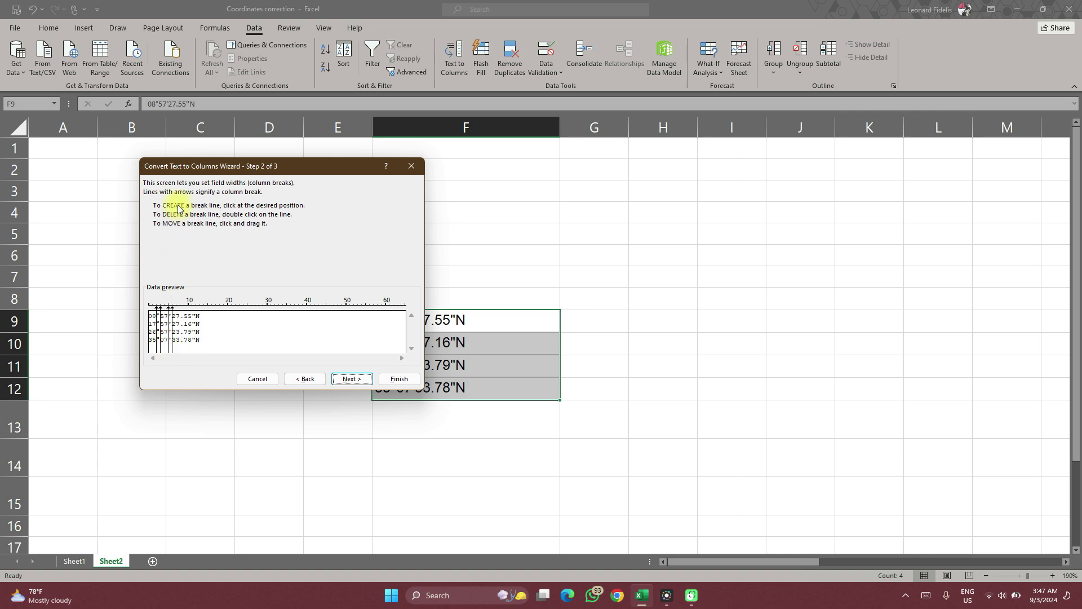
{"action": "left_click", "coordinate": [192, 349]}
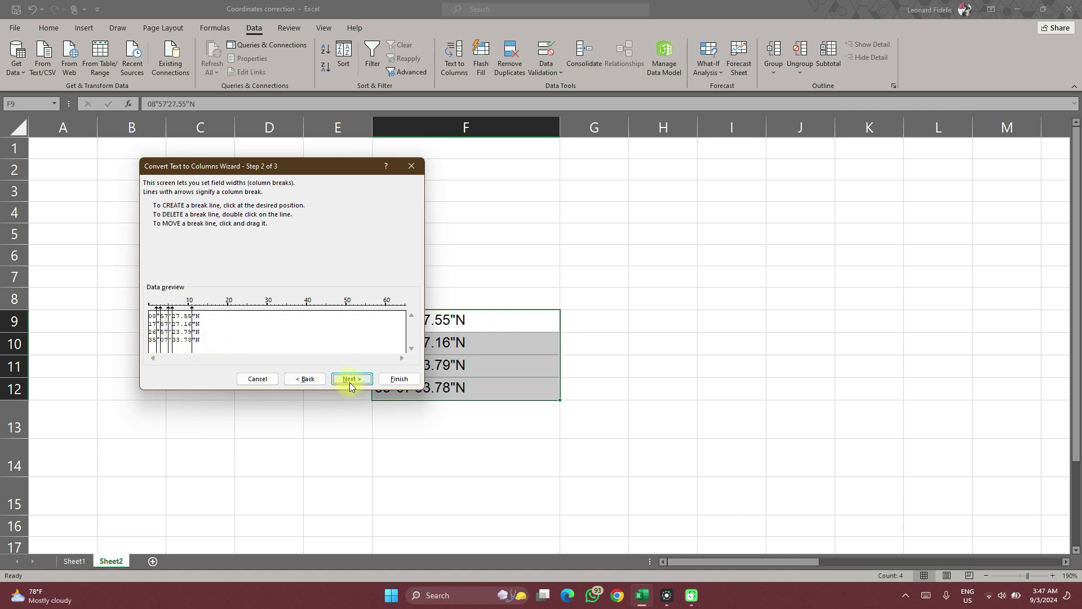
{"action": "left_click", "coordinate": [389, 383]}
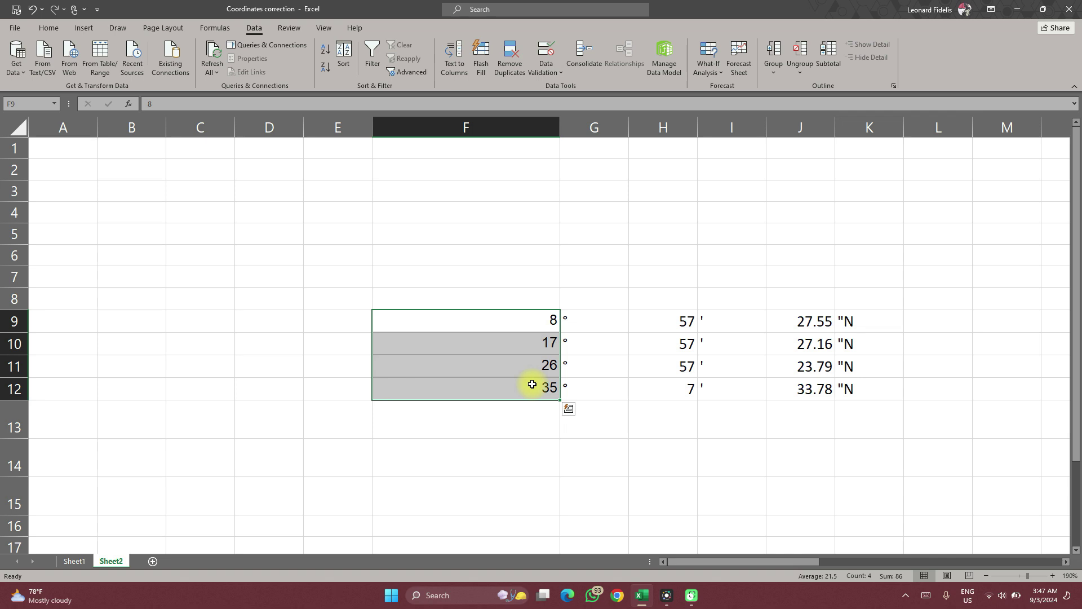
Widen column L to 19.14 and select L9 for the conversion formula
{"action": "scroll", "coordinate": [533, 383], "scroll_direction": "right", "scroll_amount": 3}
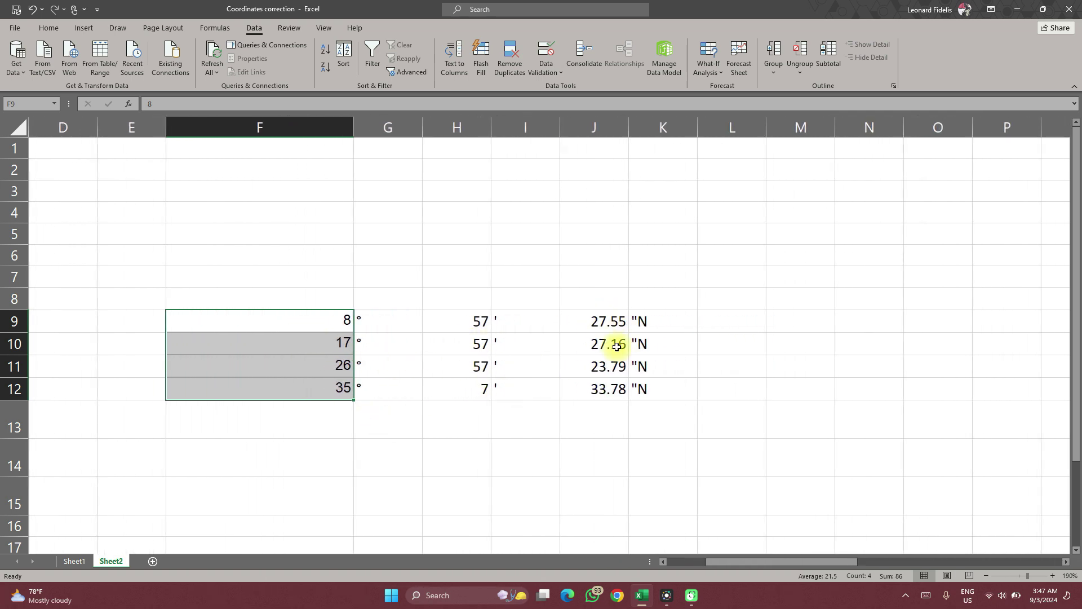
{"action": "scroll", "coordinate": [643, 385], "scroll_direction": "right", "scroll_amount": 1}
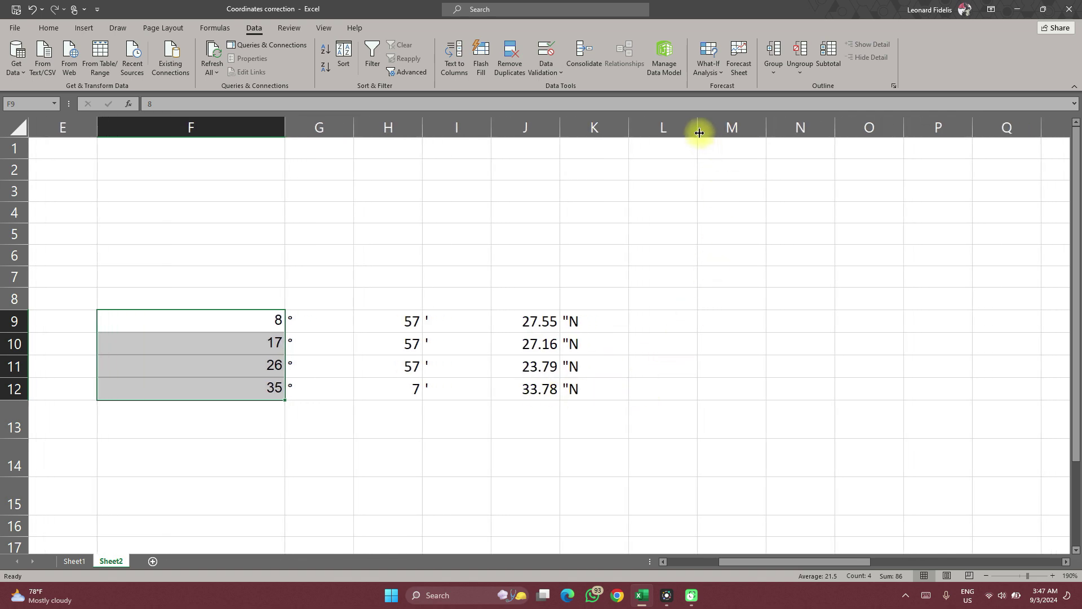
{"action": "left_click_drag", "start_coordinate": [699, 133], "coordinate": [790, 137]}
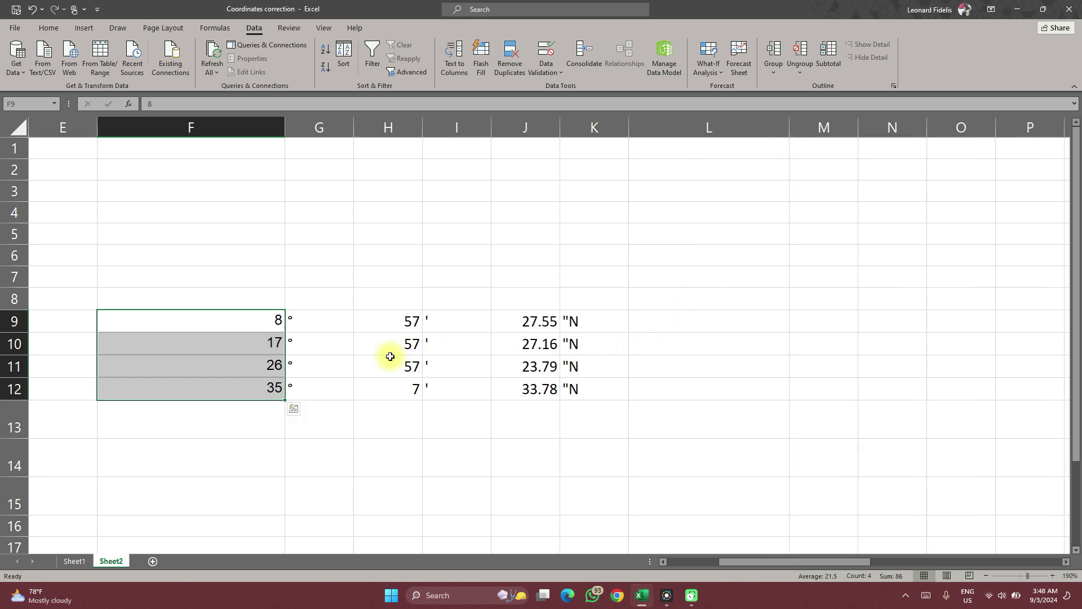
{"action": "left_click", "coordinate": [649, 322]}
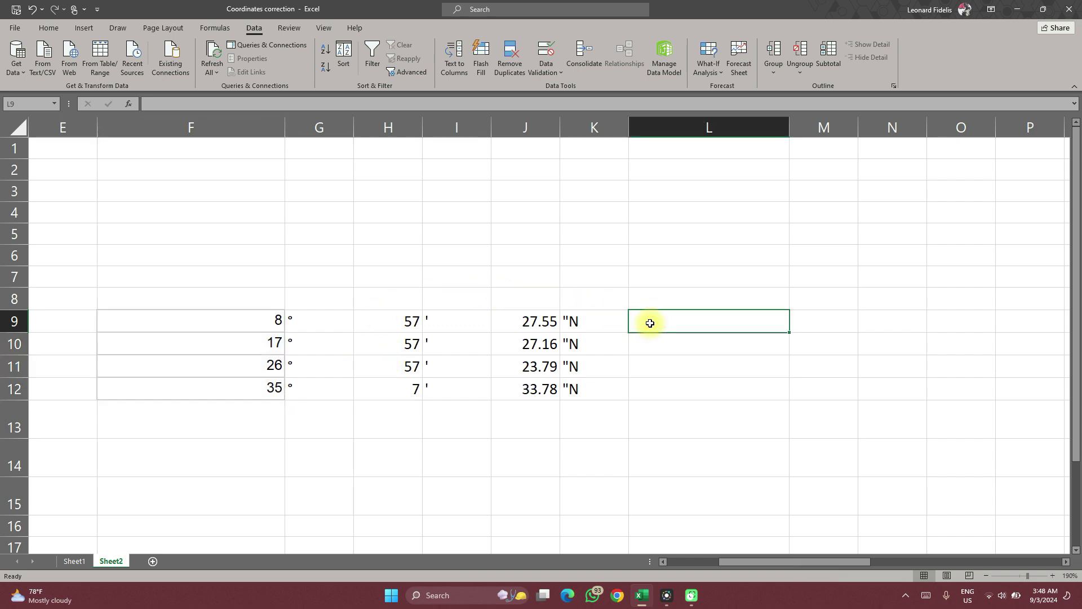
Enter =SUM(F9+H9/60+J9/3600) in L9 and fill it down to L12
{"action": "type", "text": "=sum"}
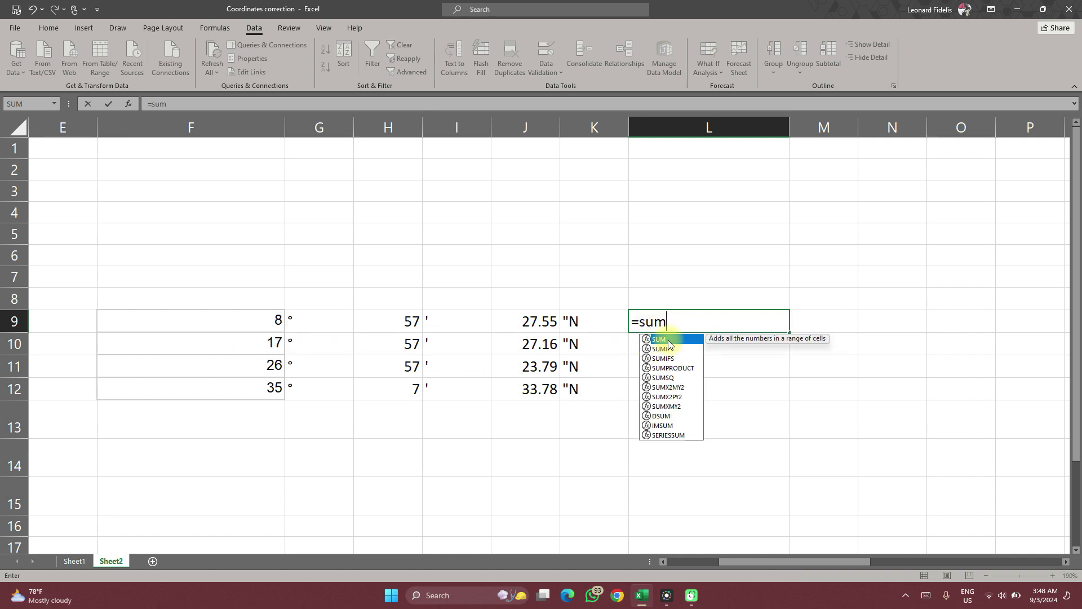
{"action": "double_click", "coordinate": [659, 340]}
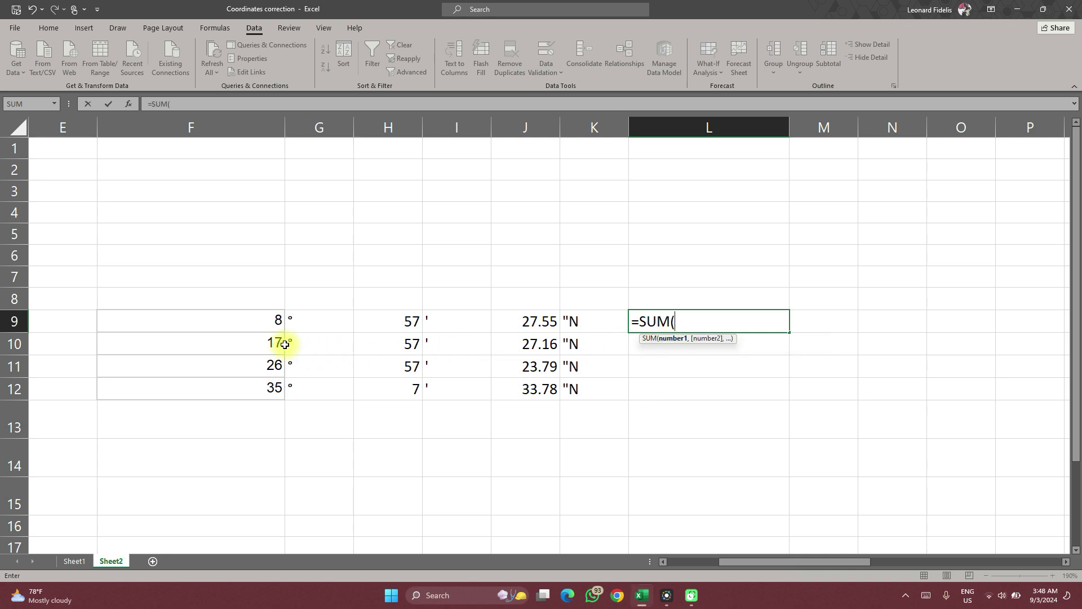
{"action": "left_click", "coordinate": [249, 327]}
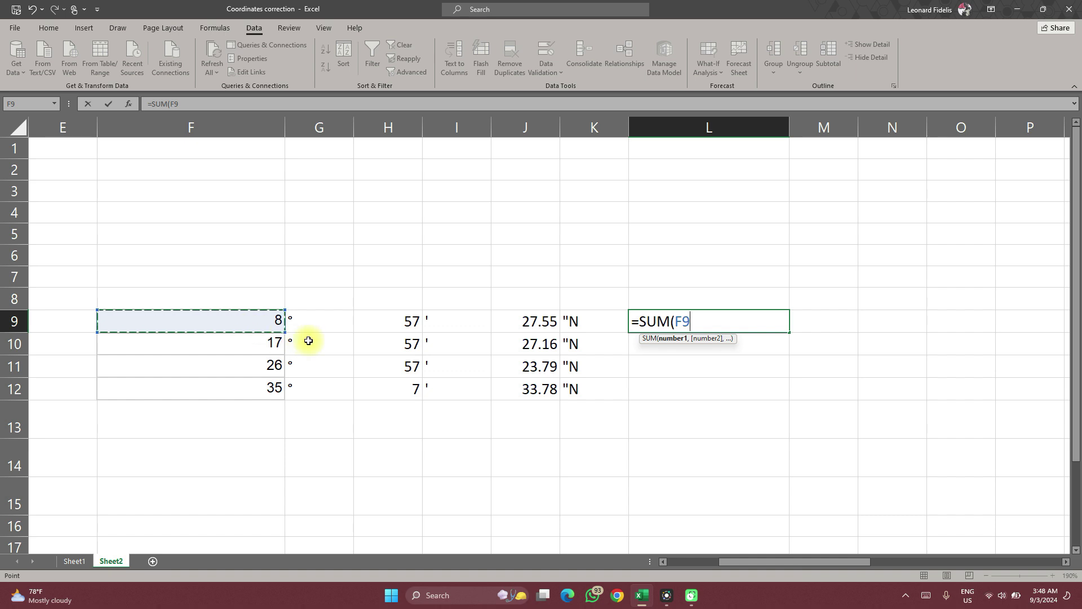
{"action": "type", "text": "+"}
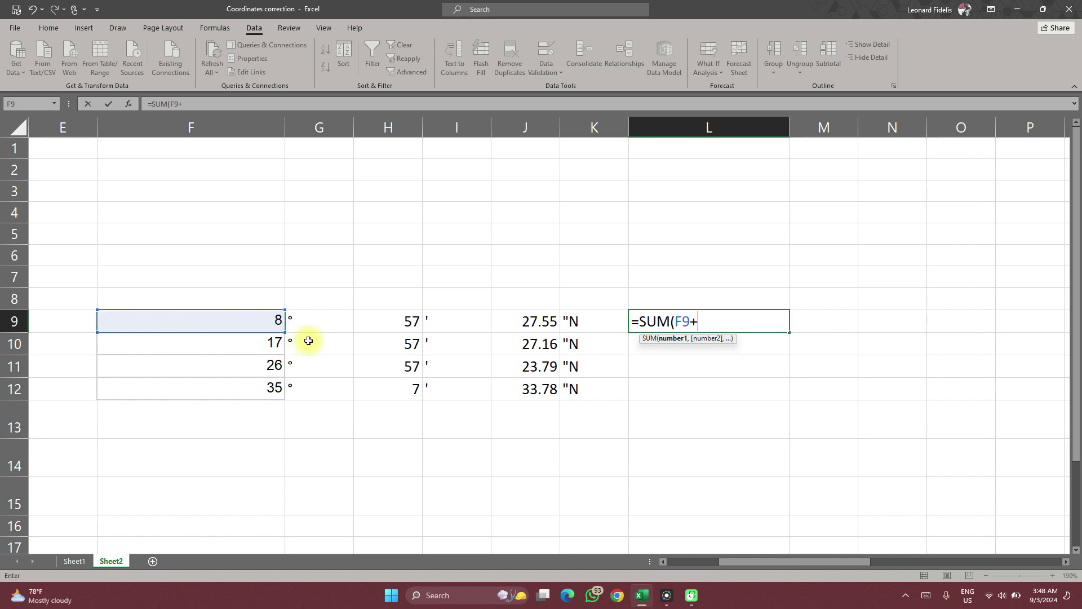
{"action": "left_click", "coordinate": [396, 324]}
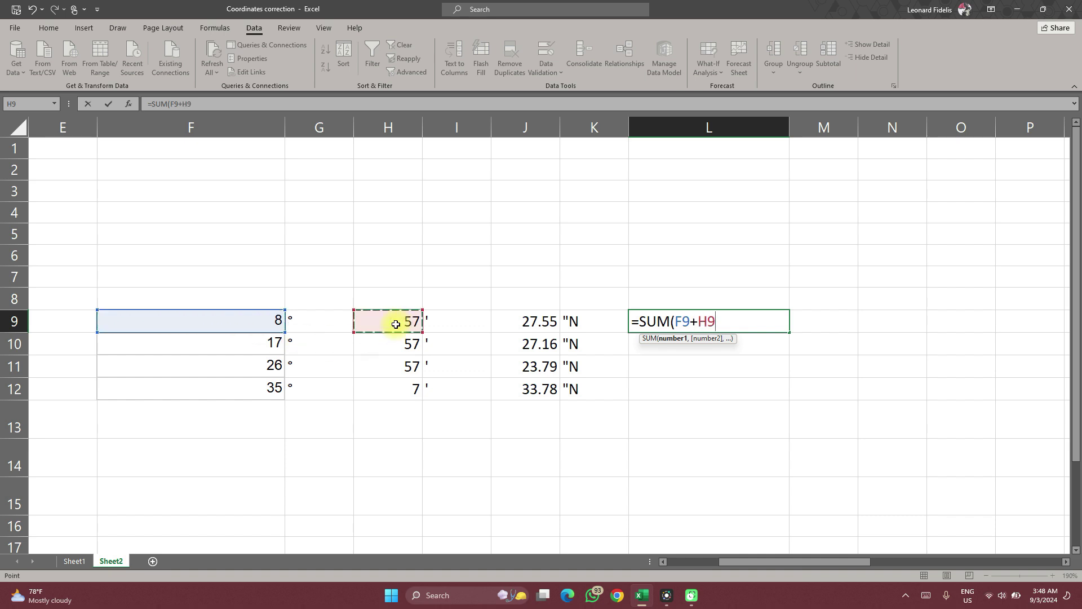
{"action": "type", "text": "/60"}
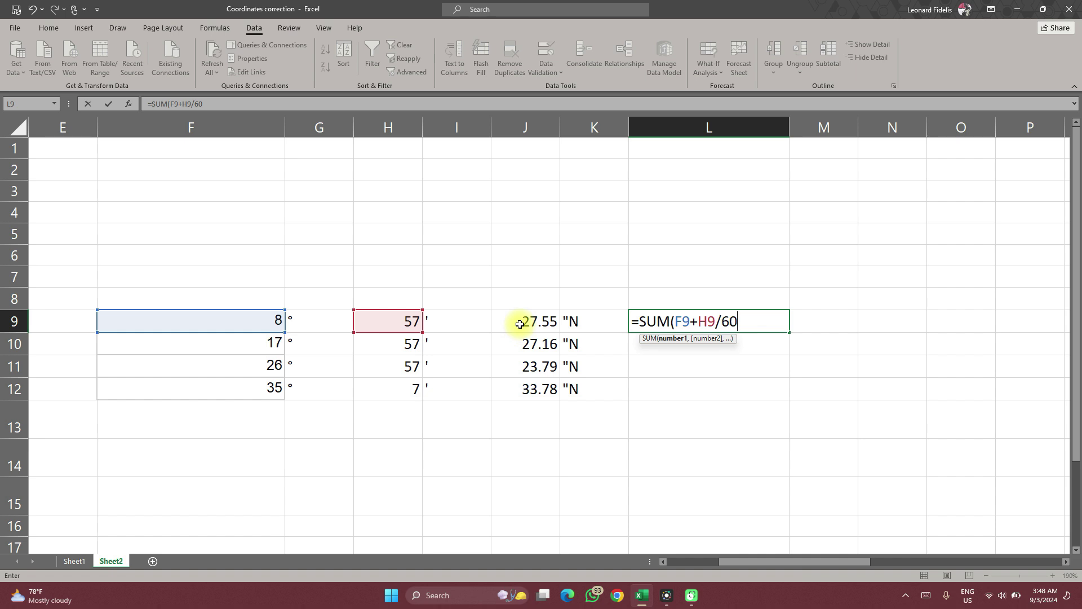
{"action": "type", "text": "+"}
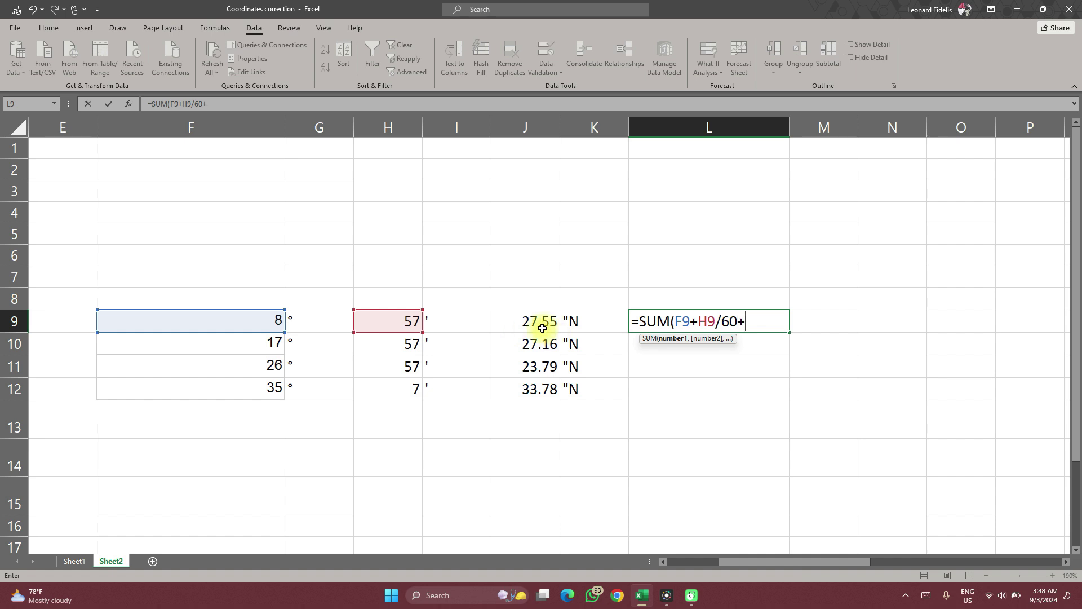
{"action": "left_click", "coordinate": [542, 328]}
{"action": "type", "text": "/3600"}
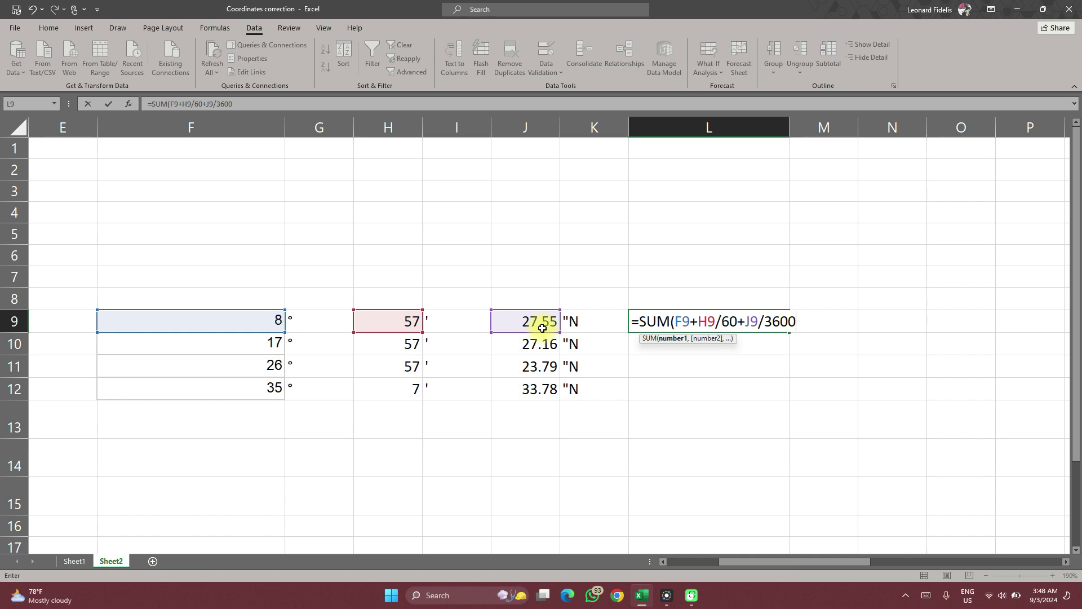
{"action": "key", "text": "Return"}
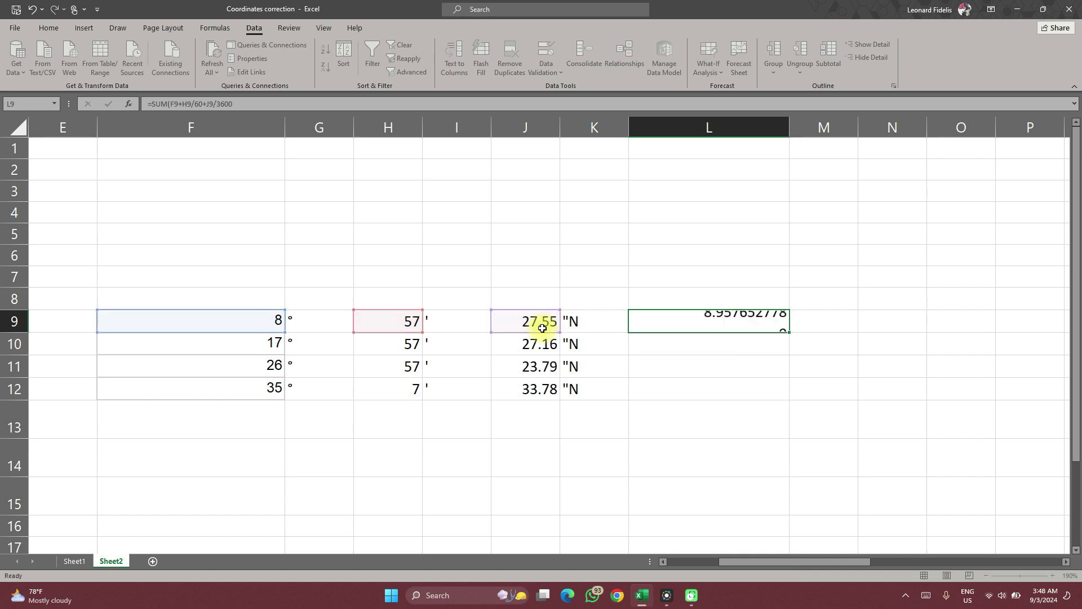
{"action": "left_click", "coordinate": [684, 319]}
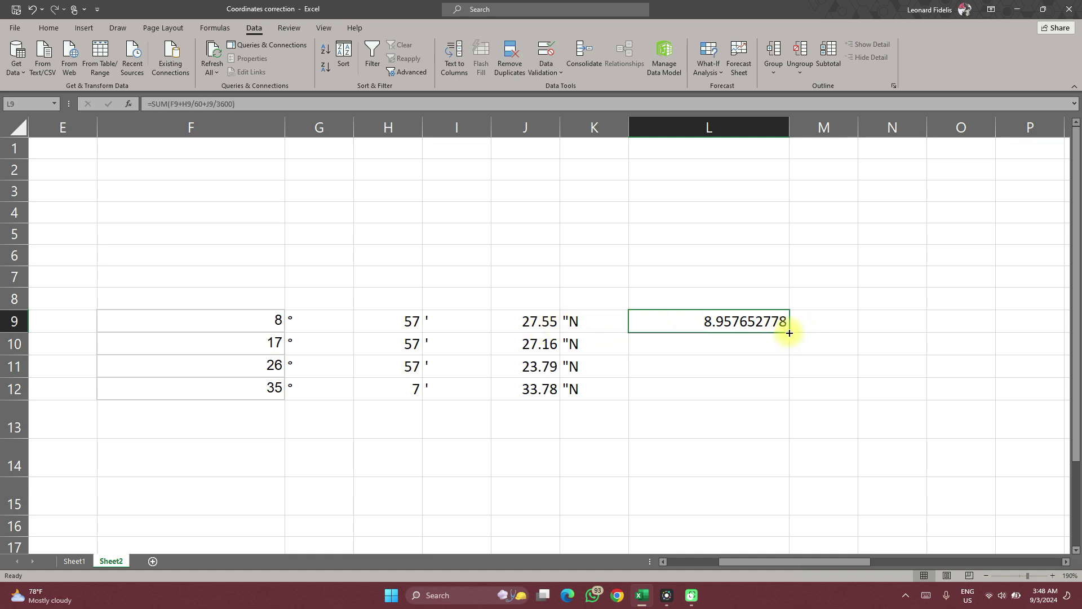
{"action": "left_click_drag", "start_coordinate": [789, 333], "coordinate": [792, 400]}
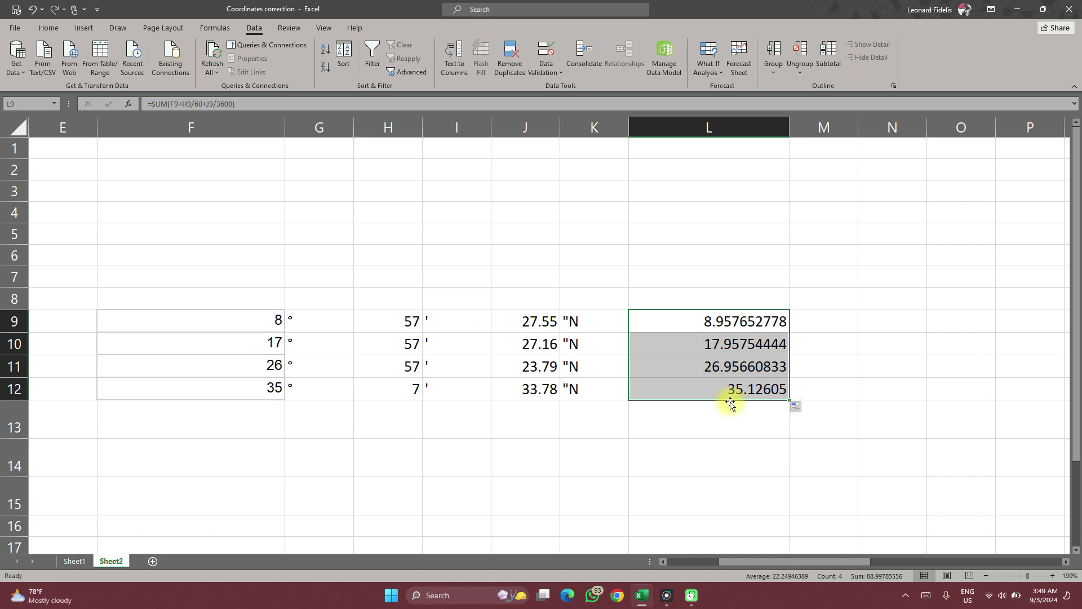
Select the comma-separated latitude,longitude pairs in AE12:AE15 and launch Text to Columns
{"action": "scroll", "coordinate": [730, 402], "scroll_direction": "right", "scroll_amount": 10}
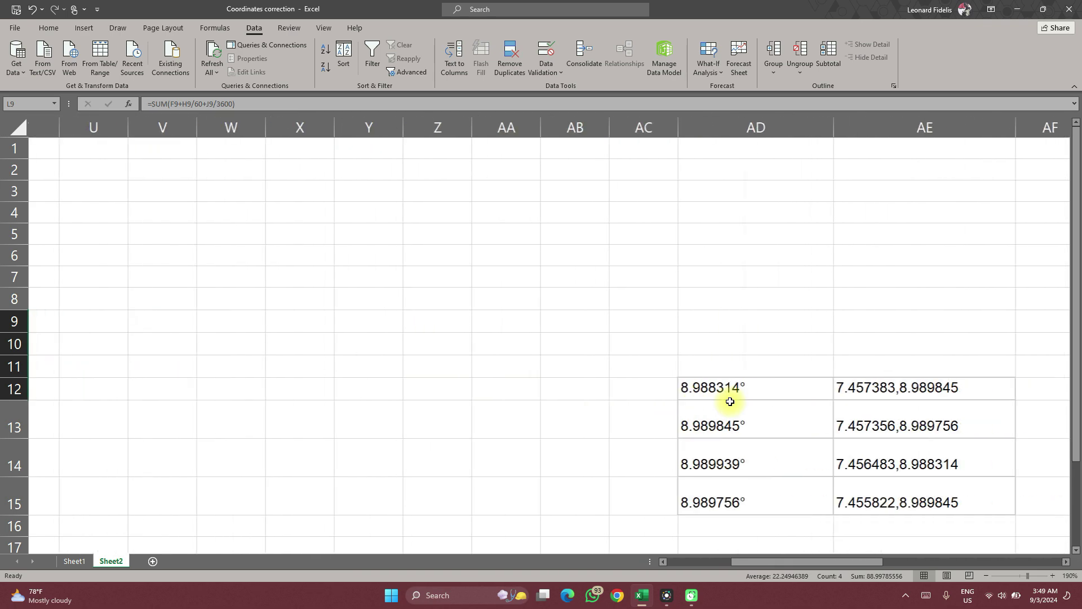
{"action": "scroll", "coordinate": [730, 402], "scroll_direction": "right", "scroll_amount": 4}
{"action": "scroll", "coordinate": [730, 401], "scroll_direction": "down", "scroll_amount": 2}
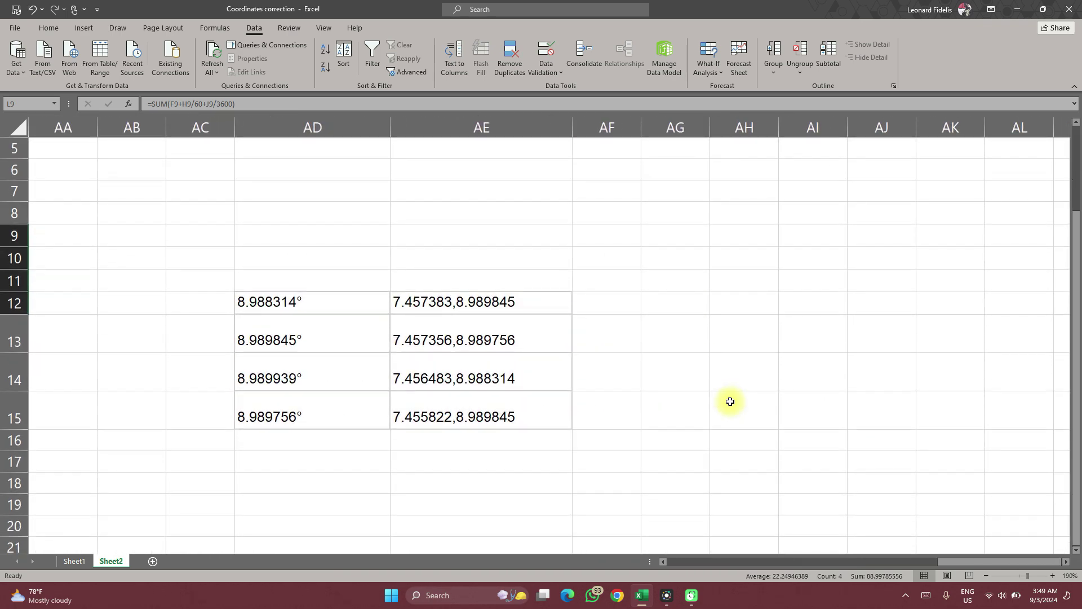
{"action": "scroll", "coordinate": [730, 401], "scroll_direction": "left", "scroll_amount": 1}
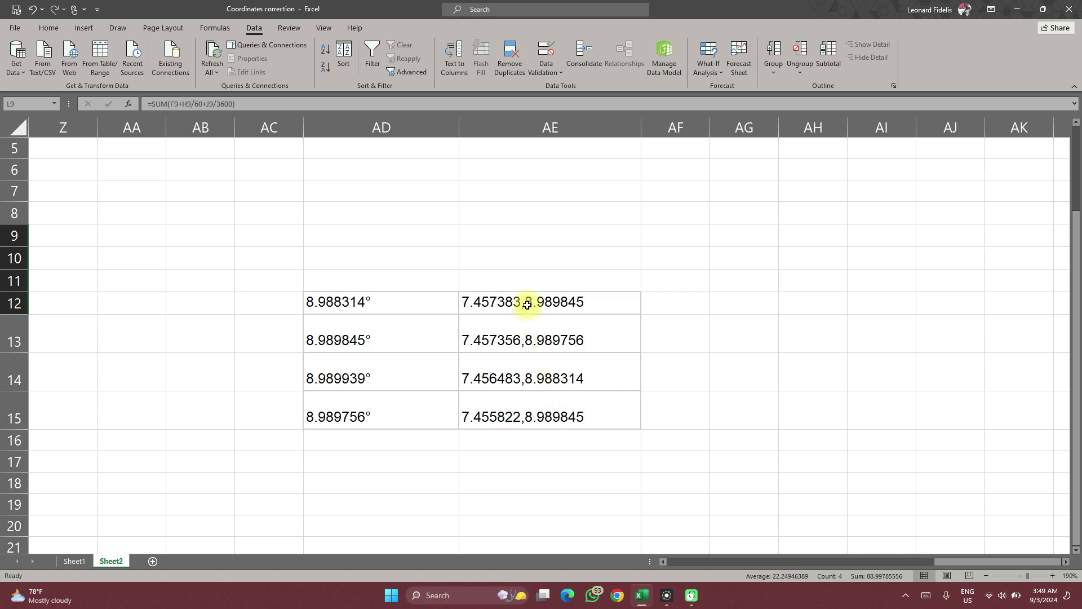
{"action": "left_click_drag", "start_coordinate": [527, 305], "coordinate": [530, 419]}
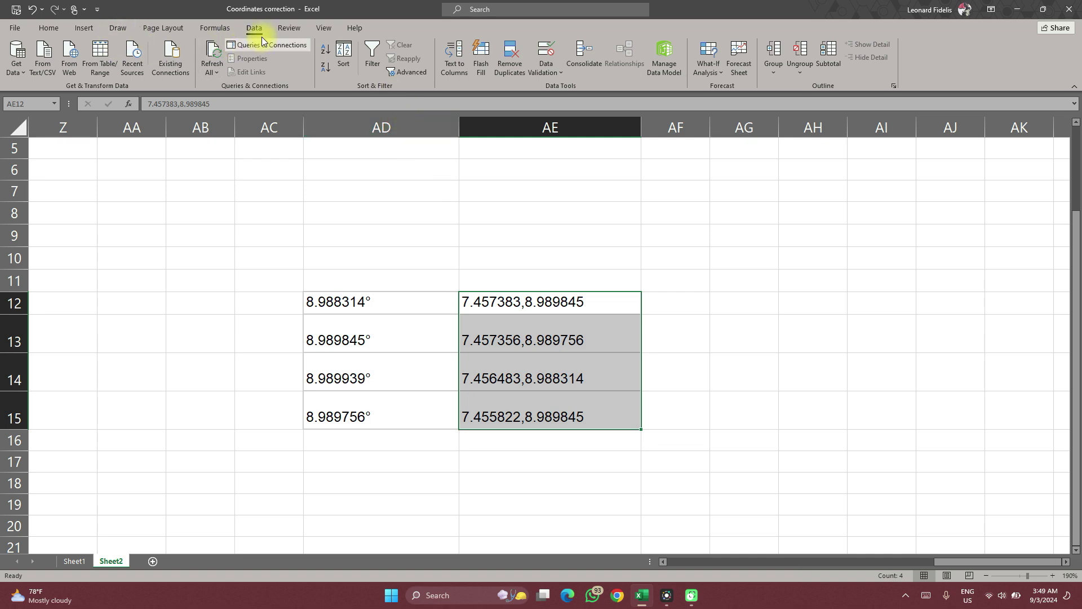
{"action": "left_click", "coordinate": [454, 57]}
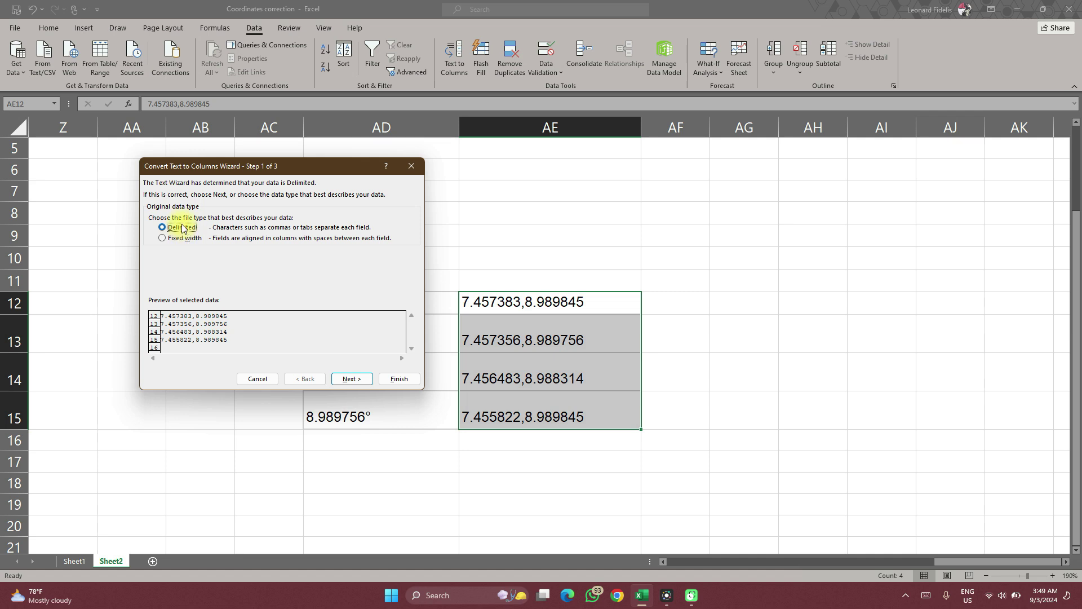
Split AE12:AE15 on the comma, keeping latitudes in AE and longitudes in AF
{"action": "left_click", "coordinate": [351, 380]}
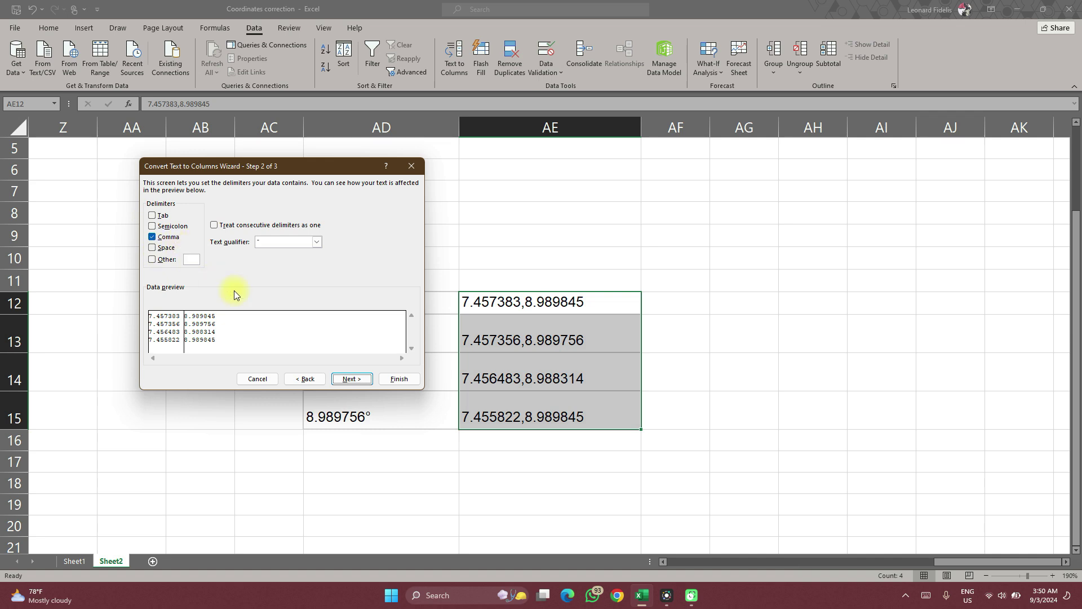
{"action": "left_click", "coordinate": [398, 379]}
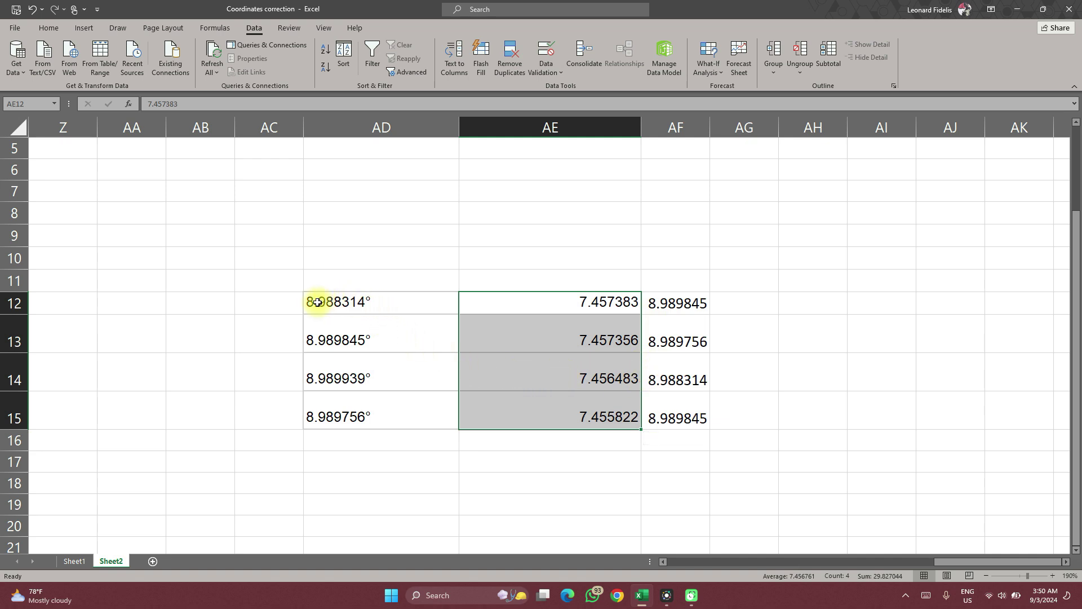
Enter =LEFT(AD12,8) in AC12 to get 8.988314 without the degree symbol
{"action": "left_click", "coordinate": [385, 301]}
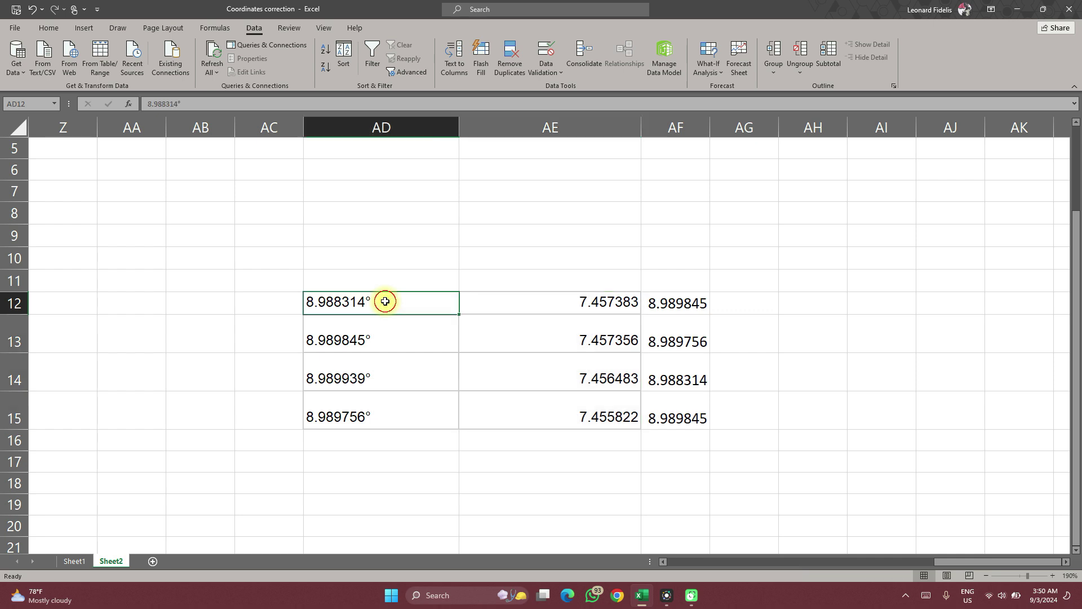
{"action": "left_click", "coordinate": [247, 307]}
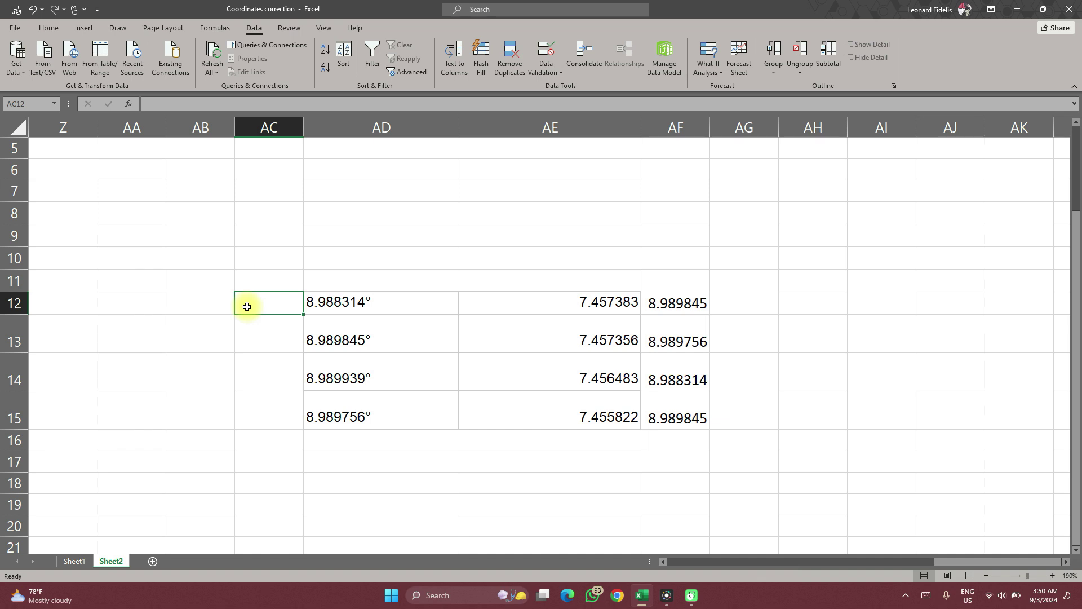
{"action": "type", "text": "=l"}
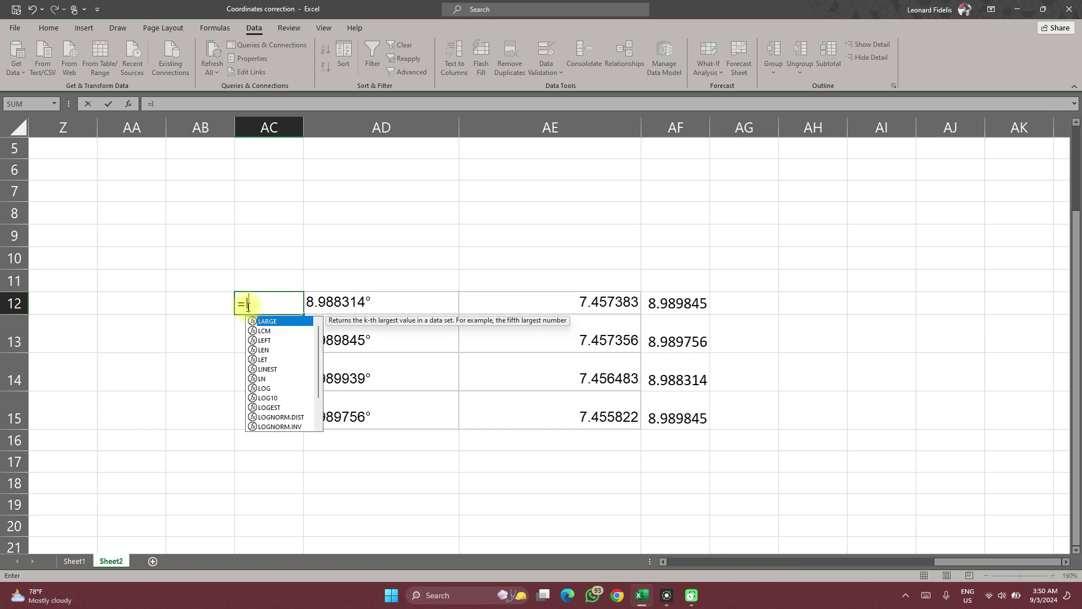
{"action": "type", "text": "eft"}
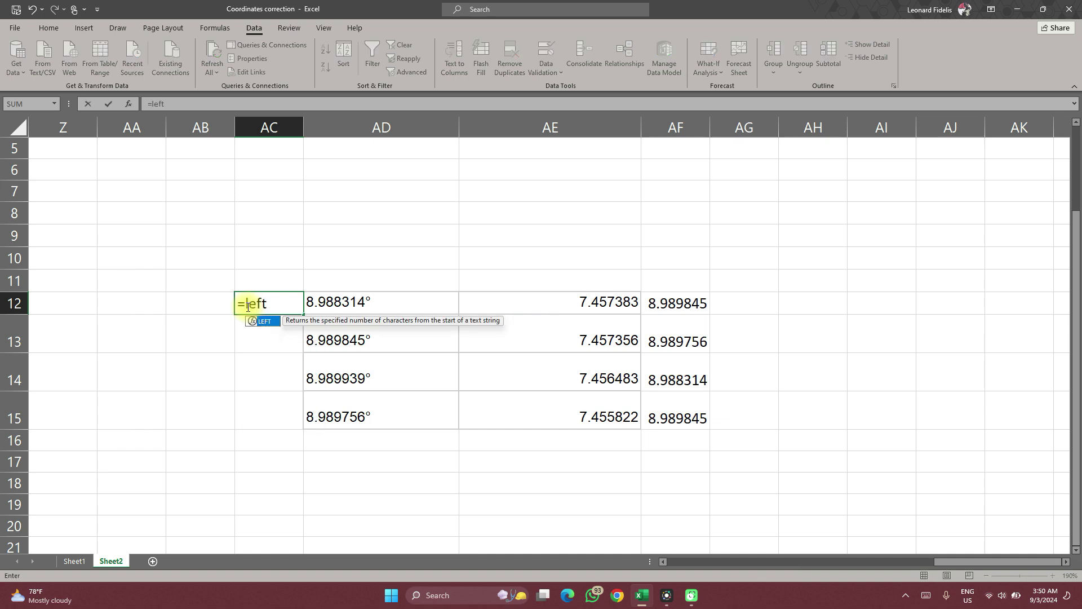
{"action": "double_click", "coordinate": [270, 323]}
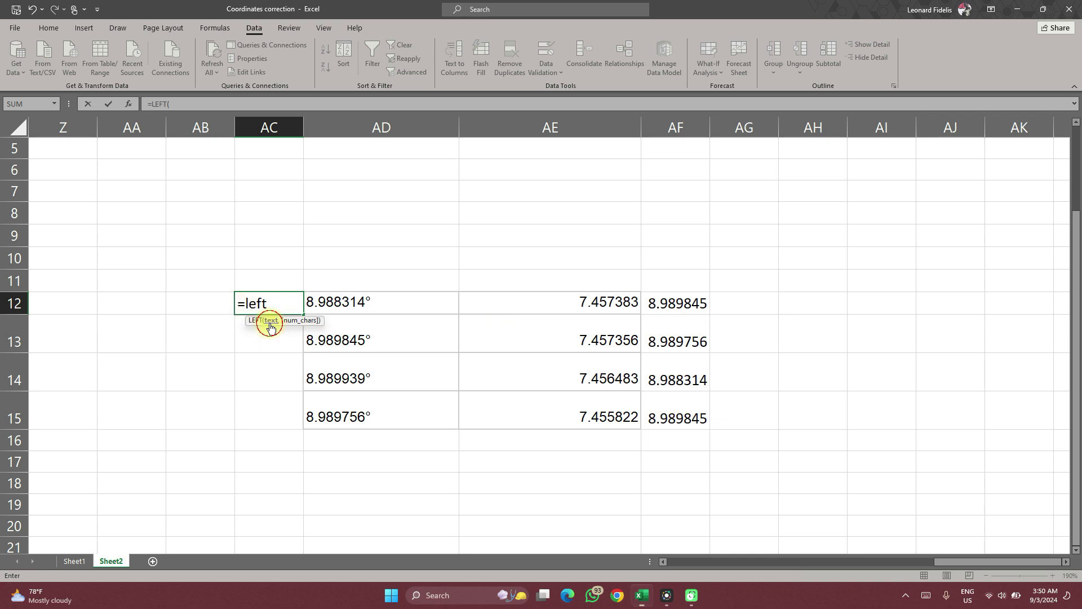
{"action": "left_click", "coordinate": [333, 311]}
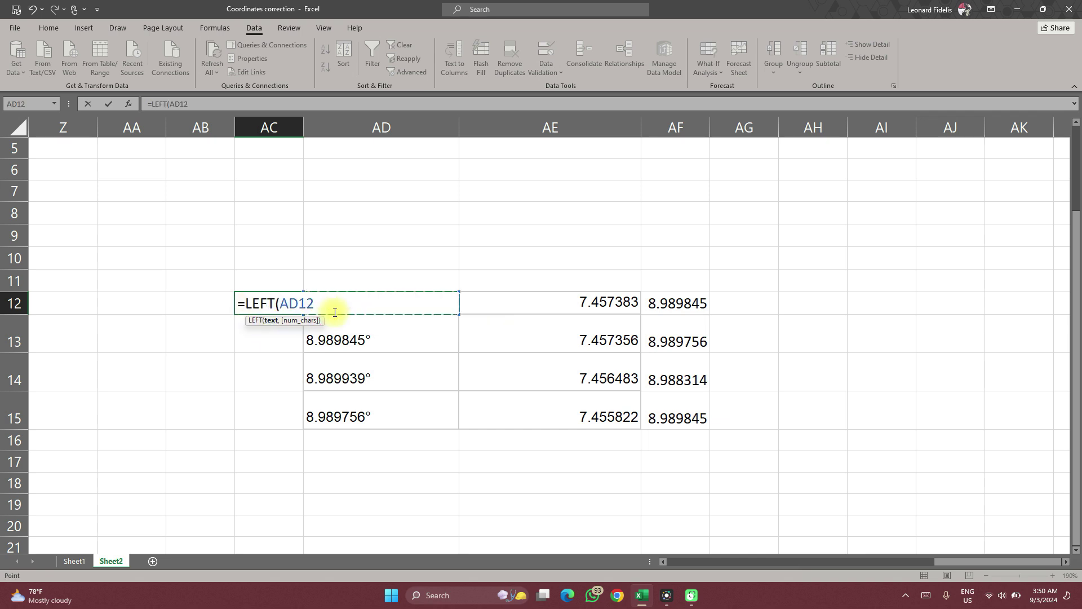
{"action": "type", "text": ","}
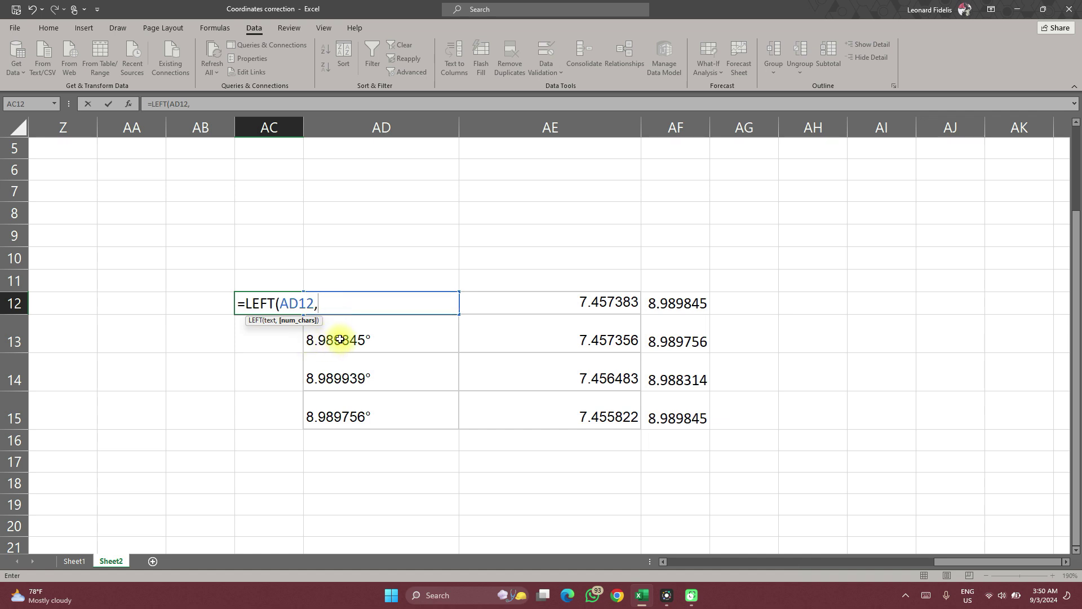
{"action": "type", "text": "8"}
{"action": "key", "text": "Return"}
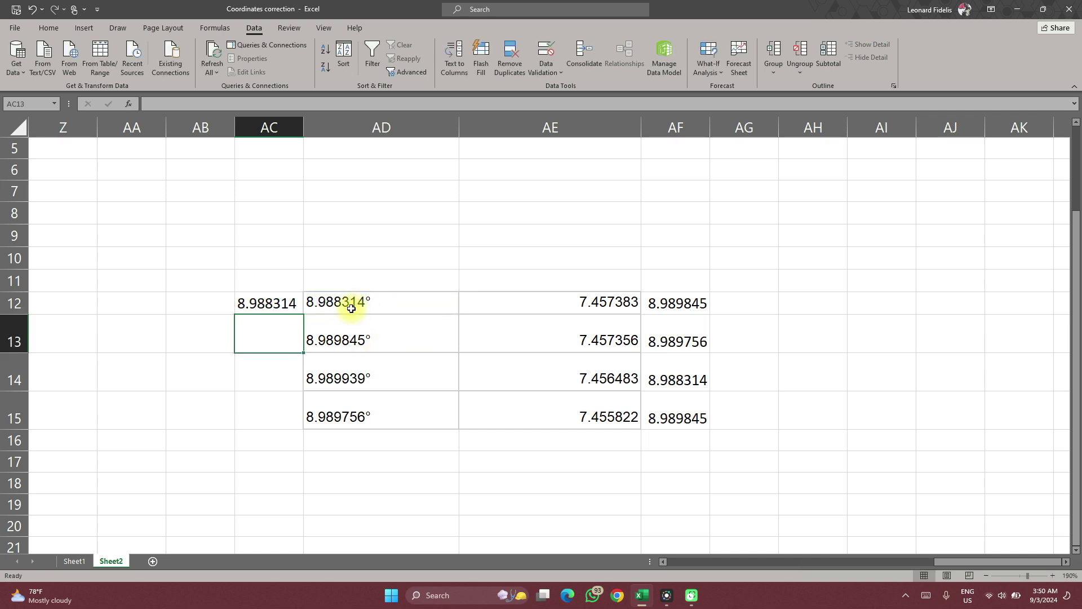
{"action": "left_click", "coordinate": [261, 303]}
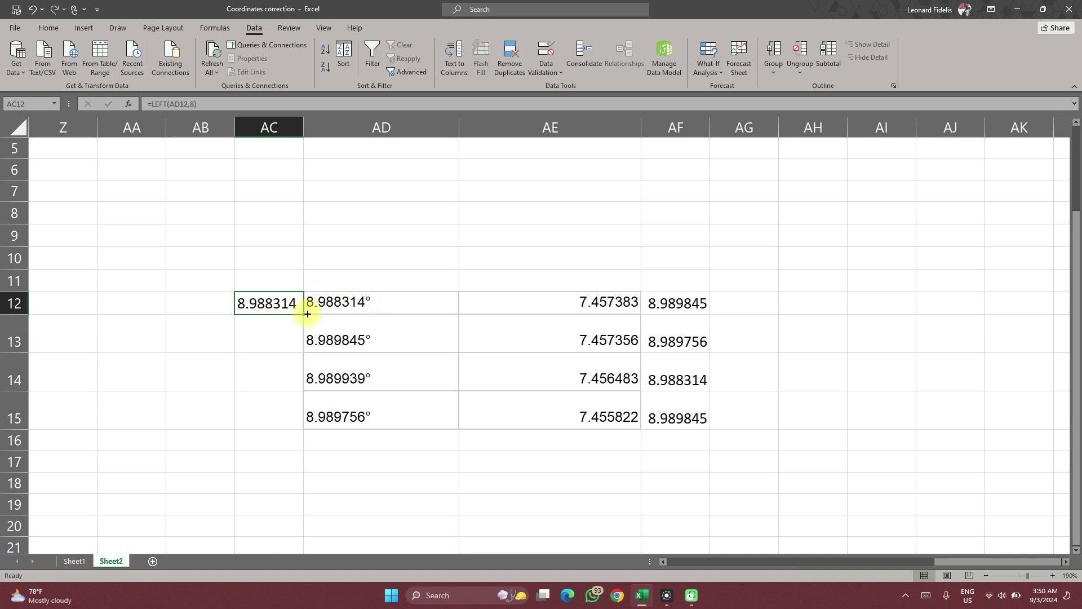
Fill the LEFT formula down to AC15, then inspect the contents of AD15
{"action": "left_click_drag", "start_coordinate": [305, 314], "coordinate": [298, 421]}
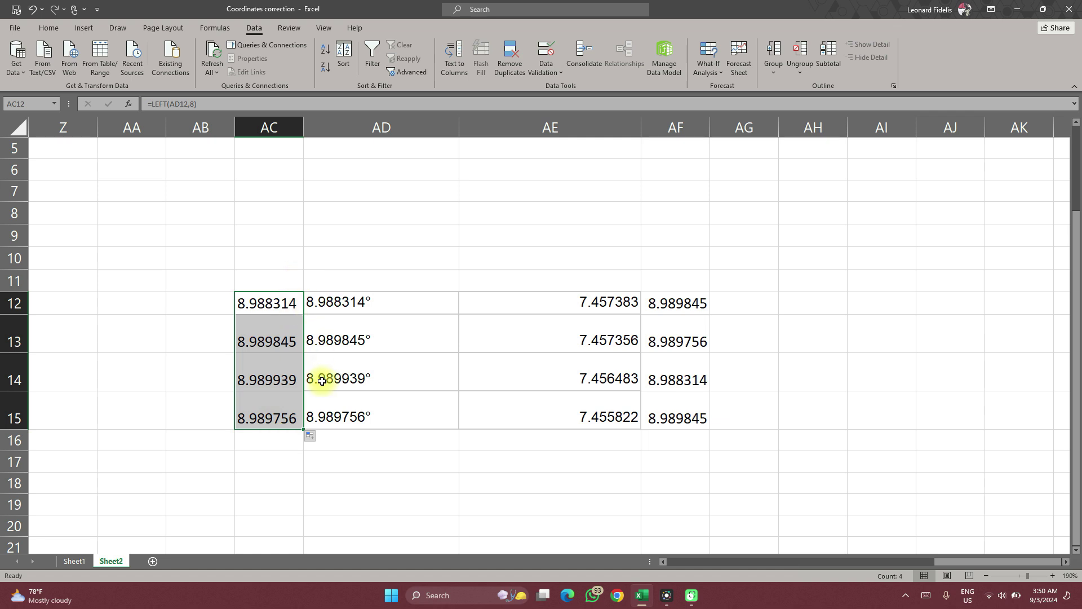
{"action": "left_click", "coordinate": [362, 420]}
{"action": "double_click", "coordinate": [363, 420]}
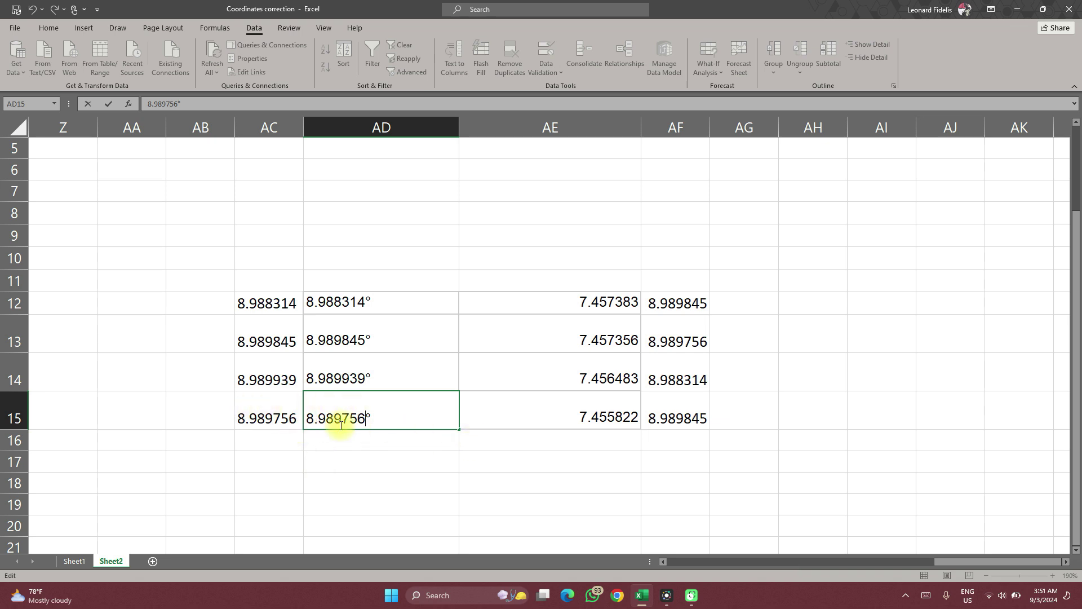
{"action": "scroll", "coordinate": [379, 455], "scroll_direction": "left", "scroll_amount": 3}
{"action": "left_click", "coordinate": [379, 455]}
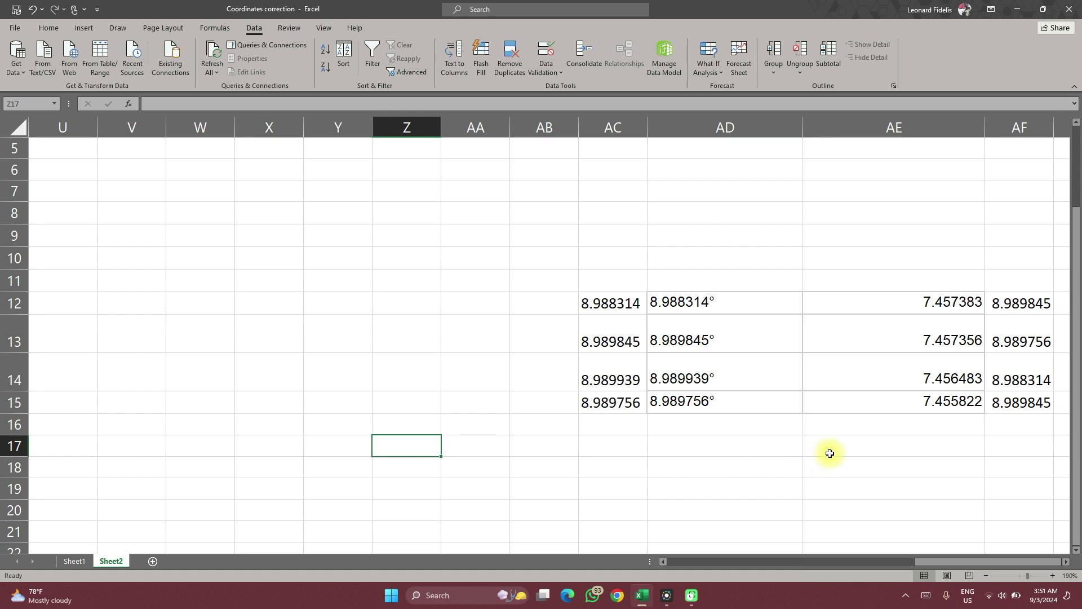
{"action": "left_click", "coordinate": [581, 464]}
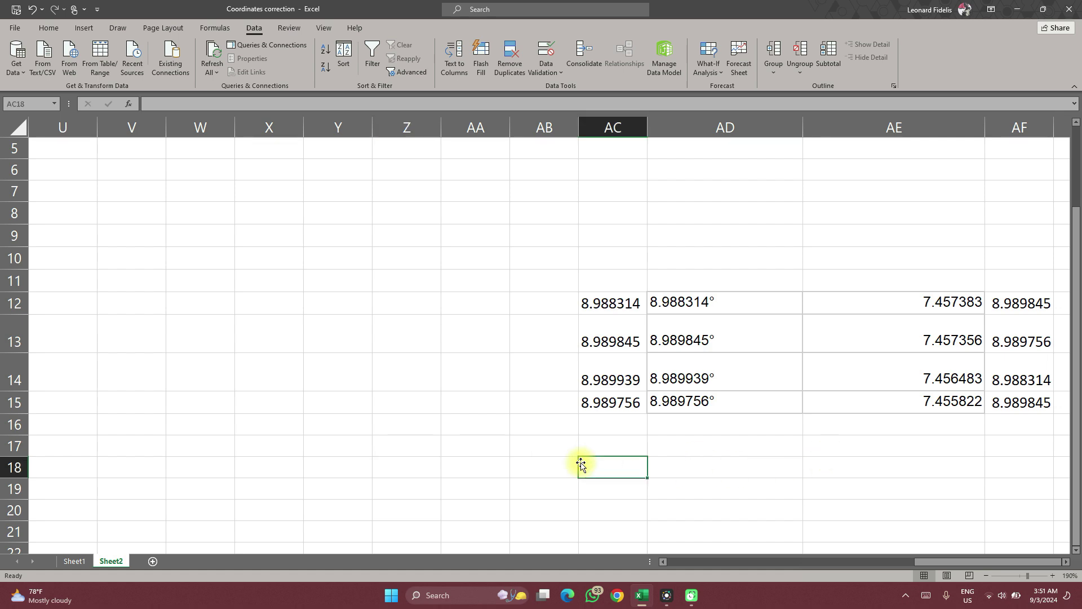